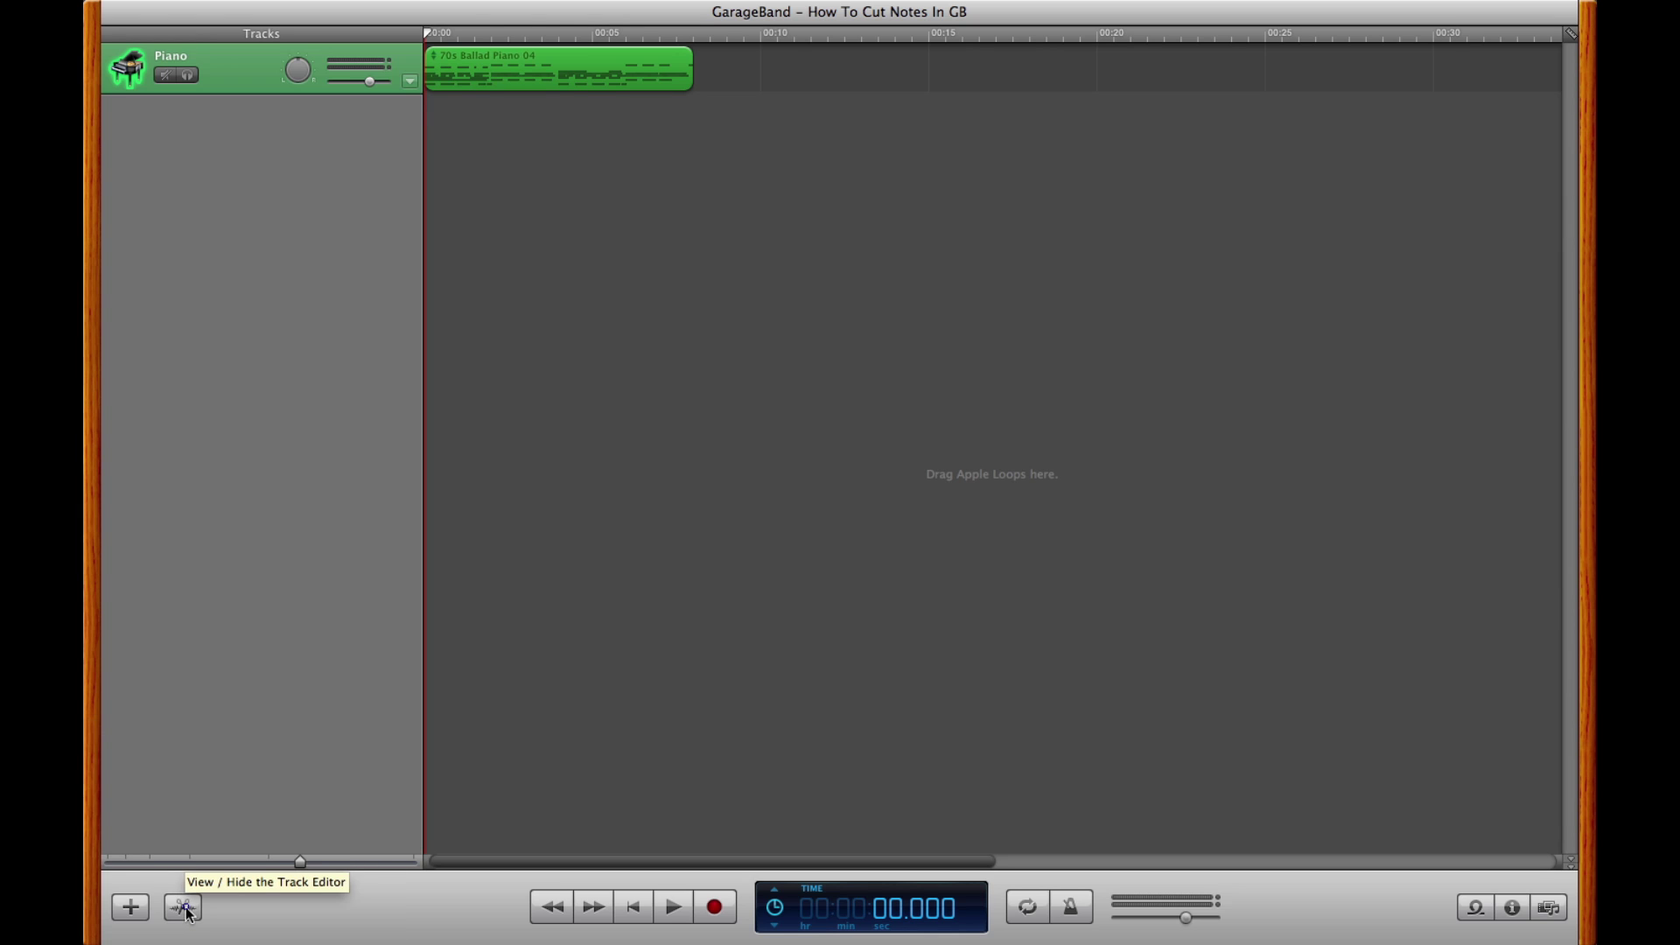
Show the track editor with the 70s Ballad Piano 04 loop's individual notes.
left_click(188, 911)
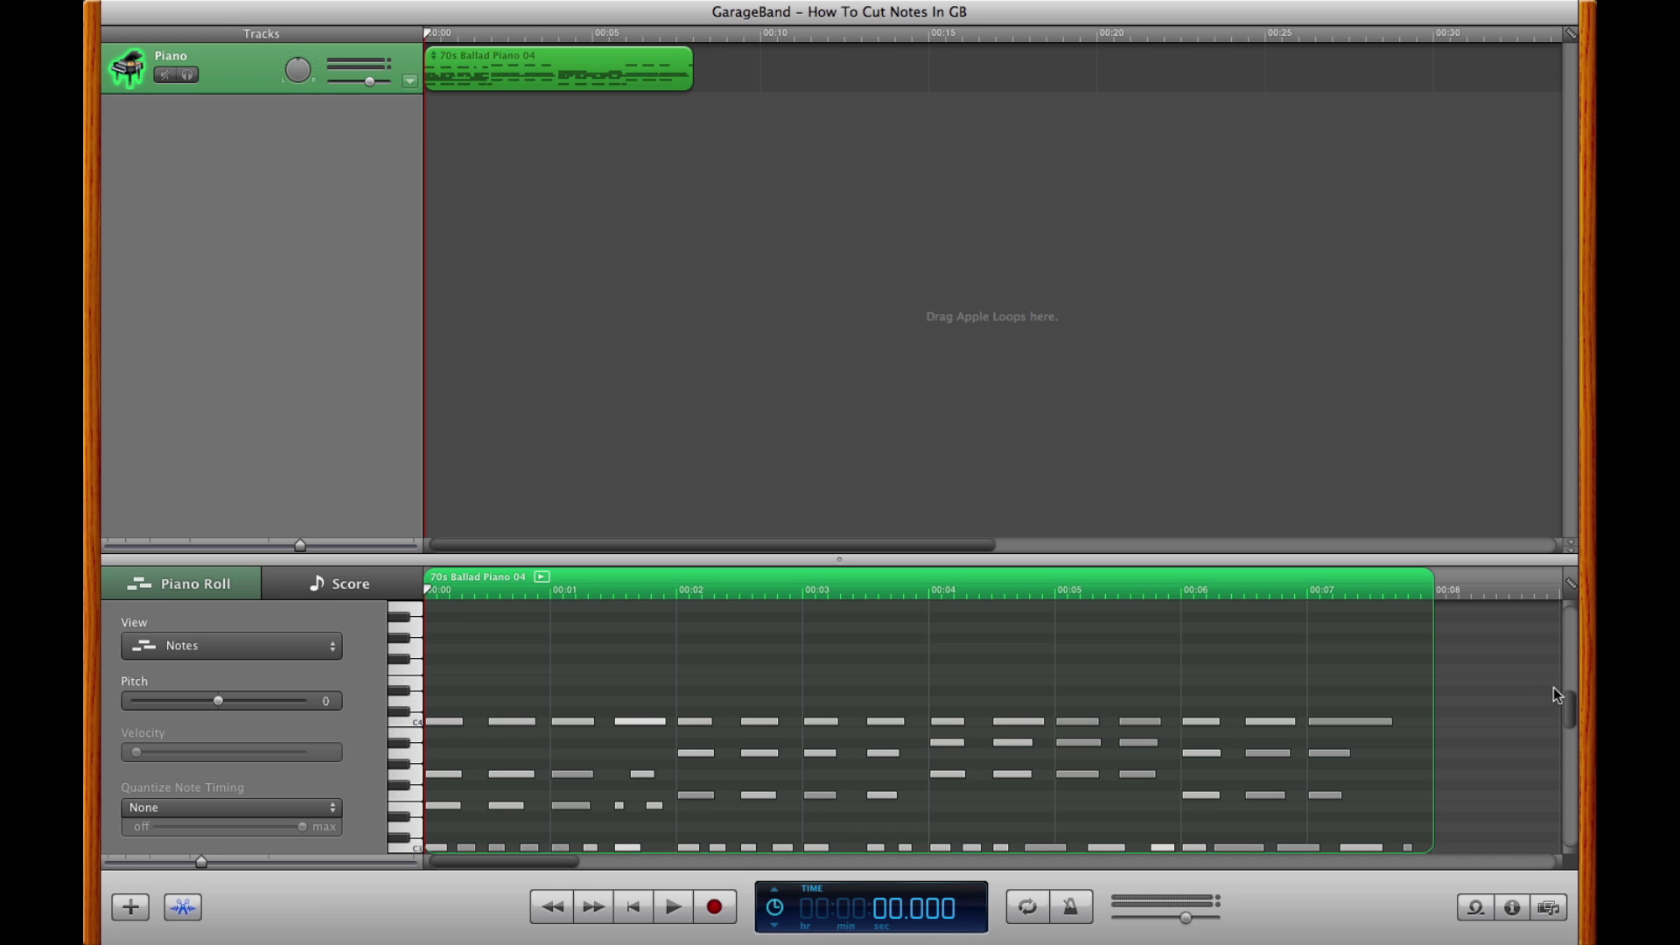
left_click_drag(1568, 696, 1571, 724)
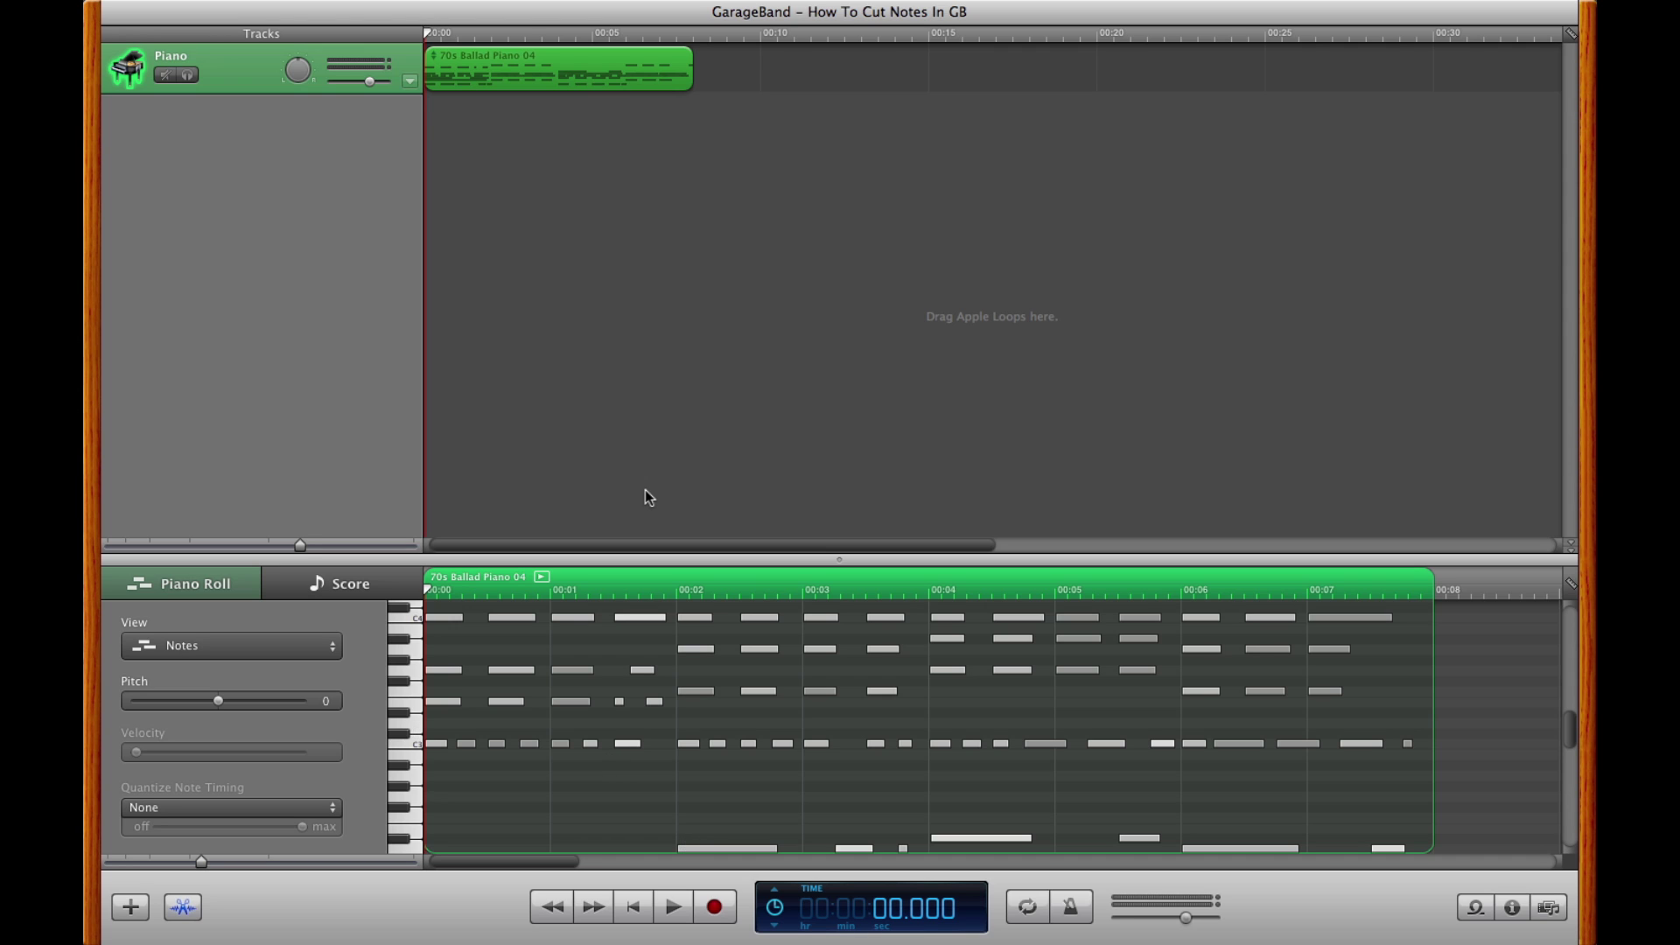
Play the loop's opening and stop at about 3.8 seconds.
key("space")
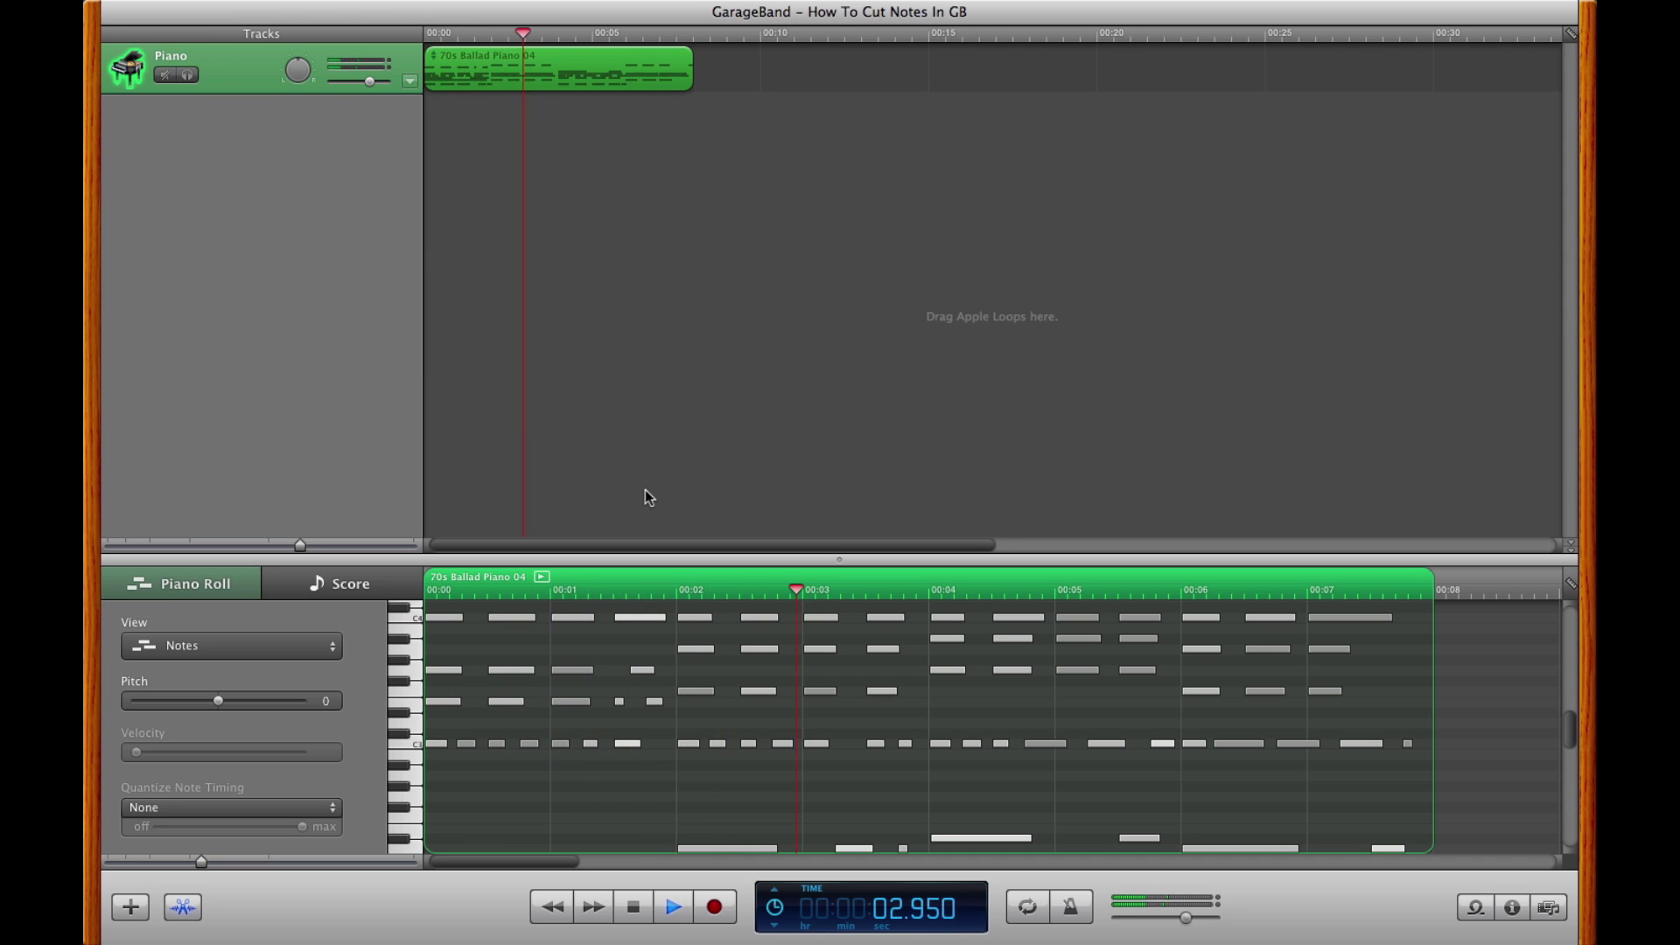
key("space")
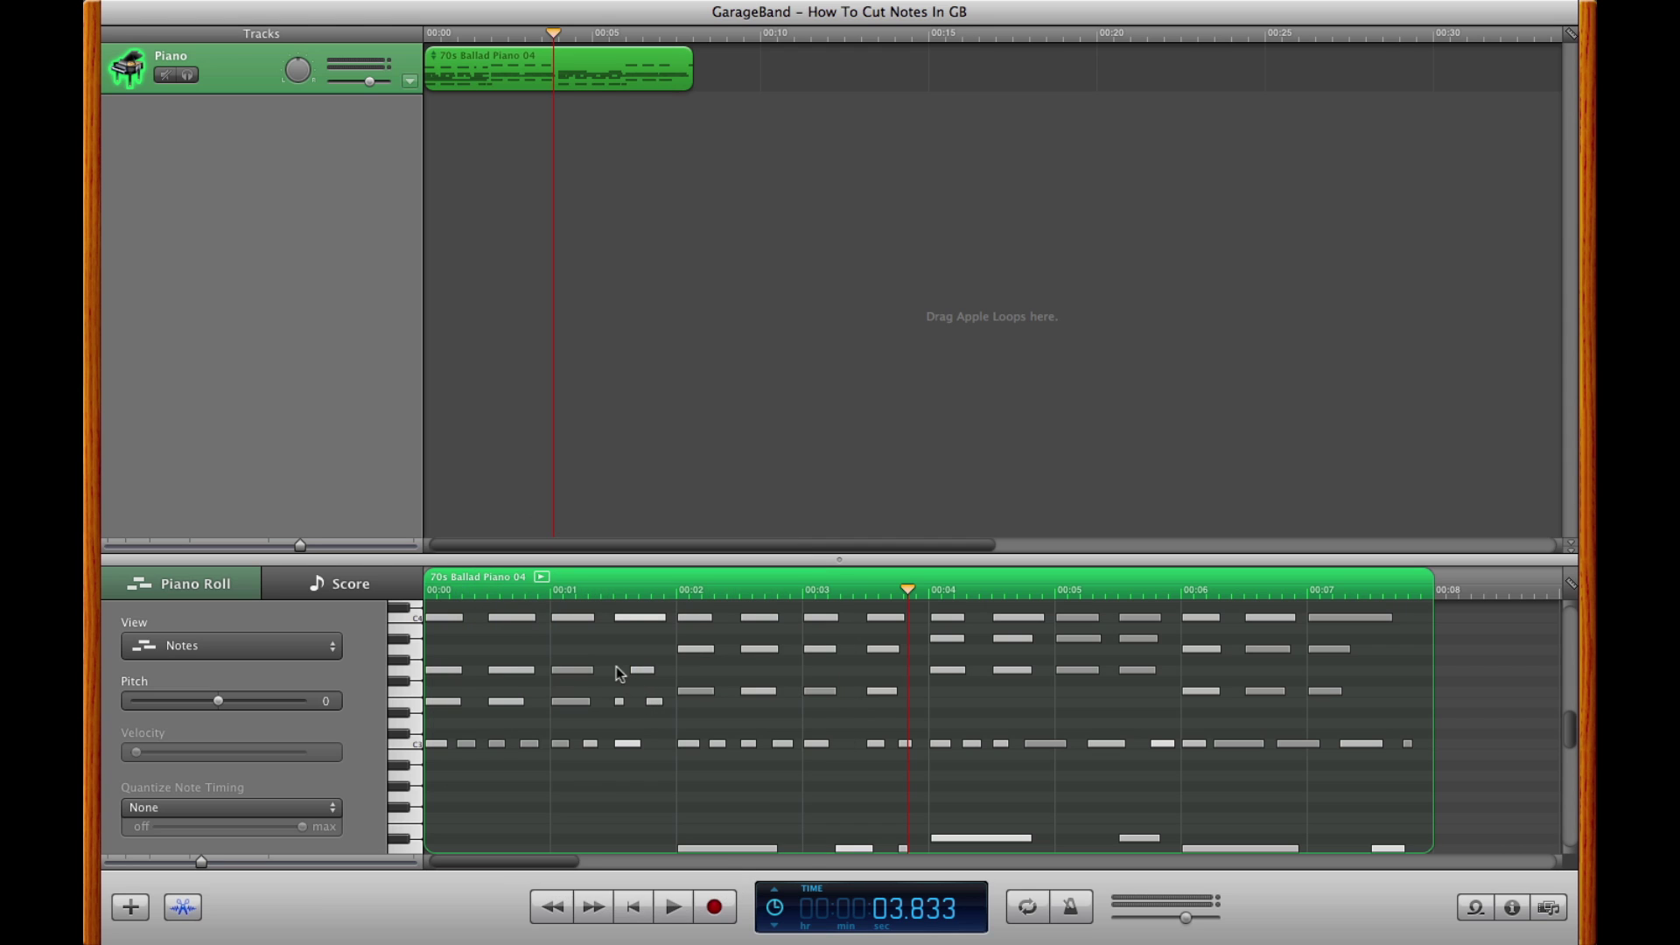
Remove the three short notes before the 2-second mark and return the playhead to the start.
left_click_drag(611, 662, 660, 716)
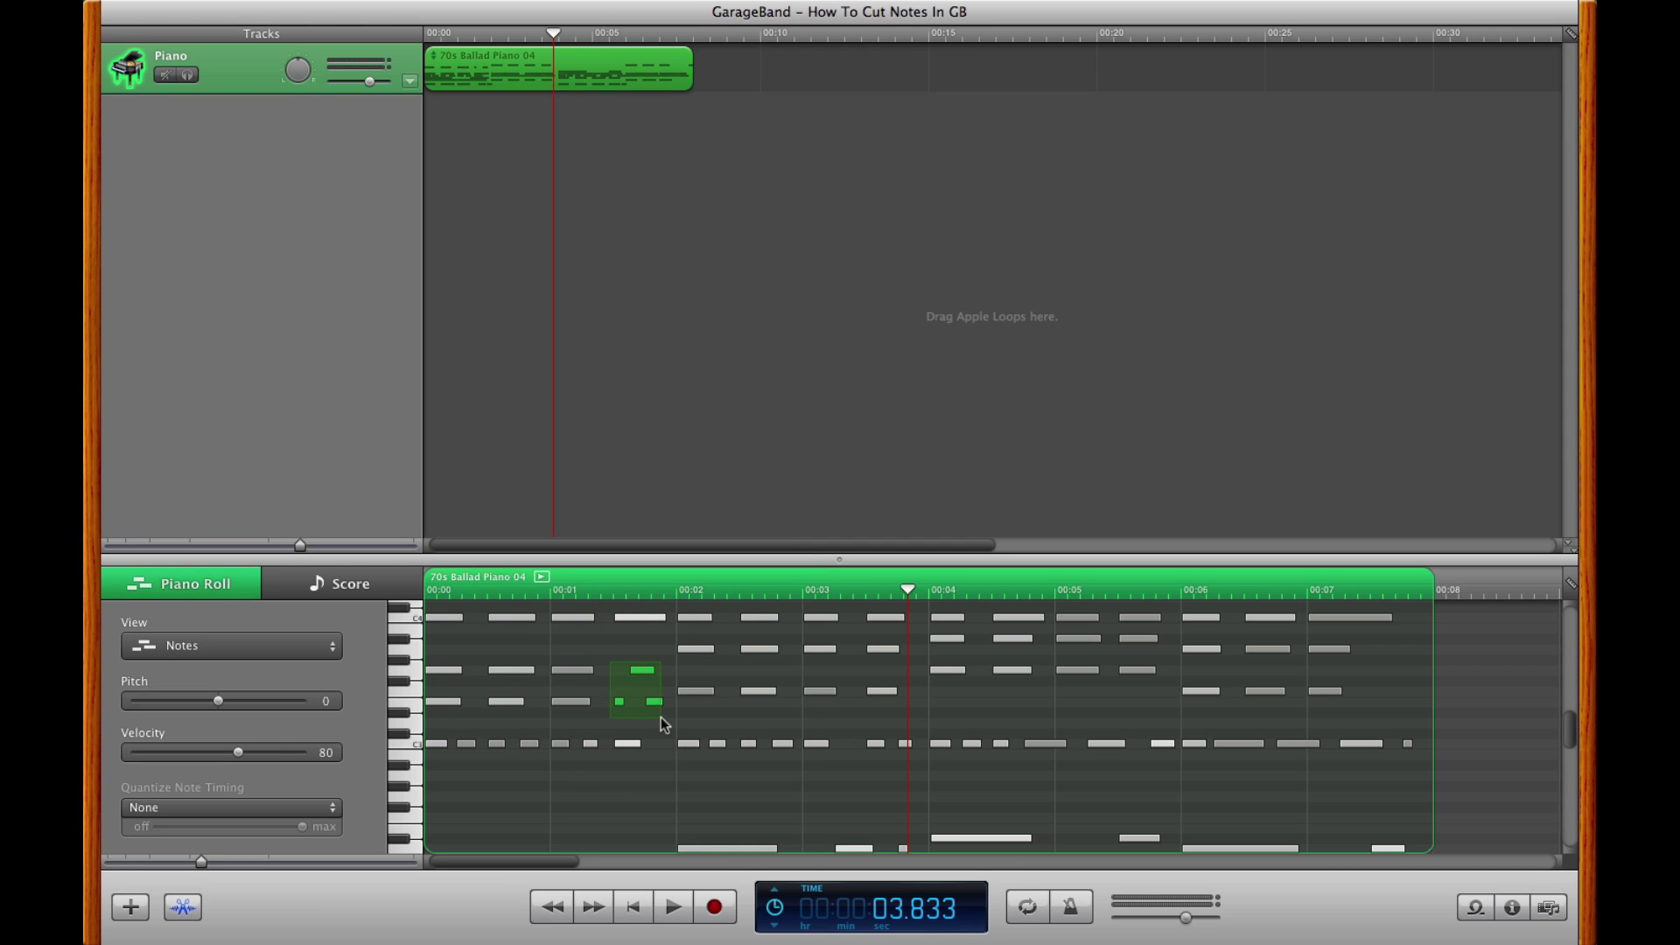
left_click_drag(668, 715, 669, 717)
key("Delete")
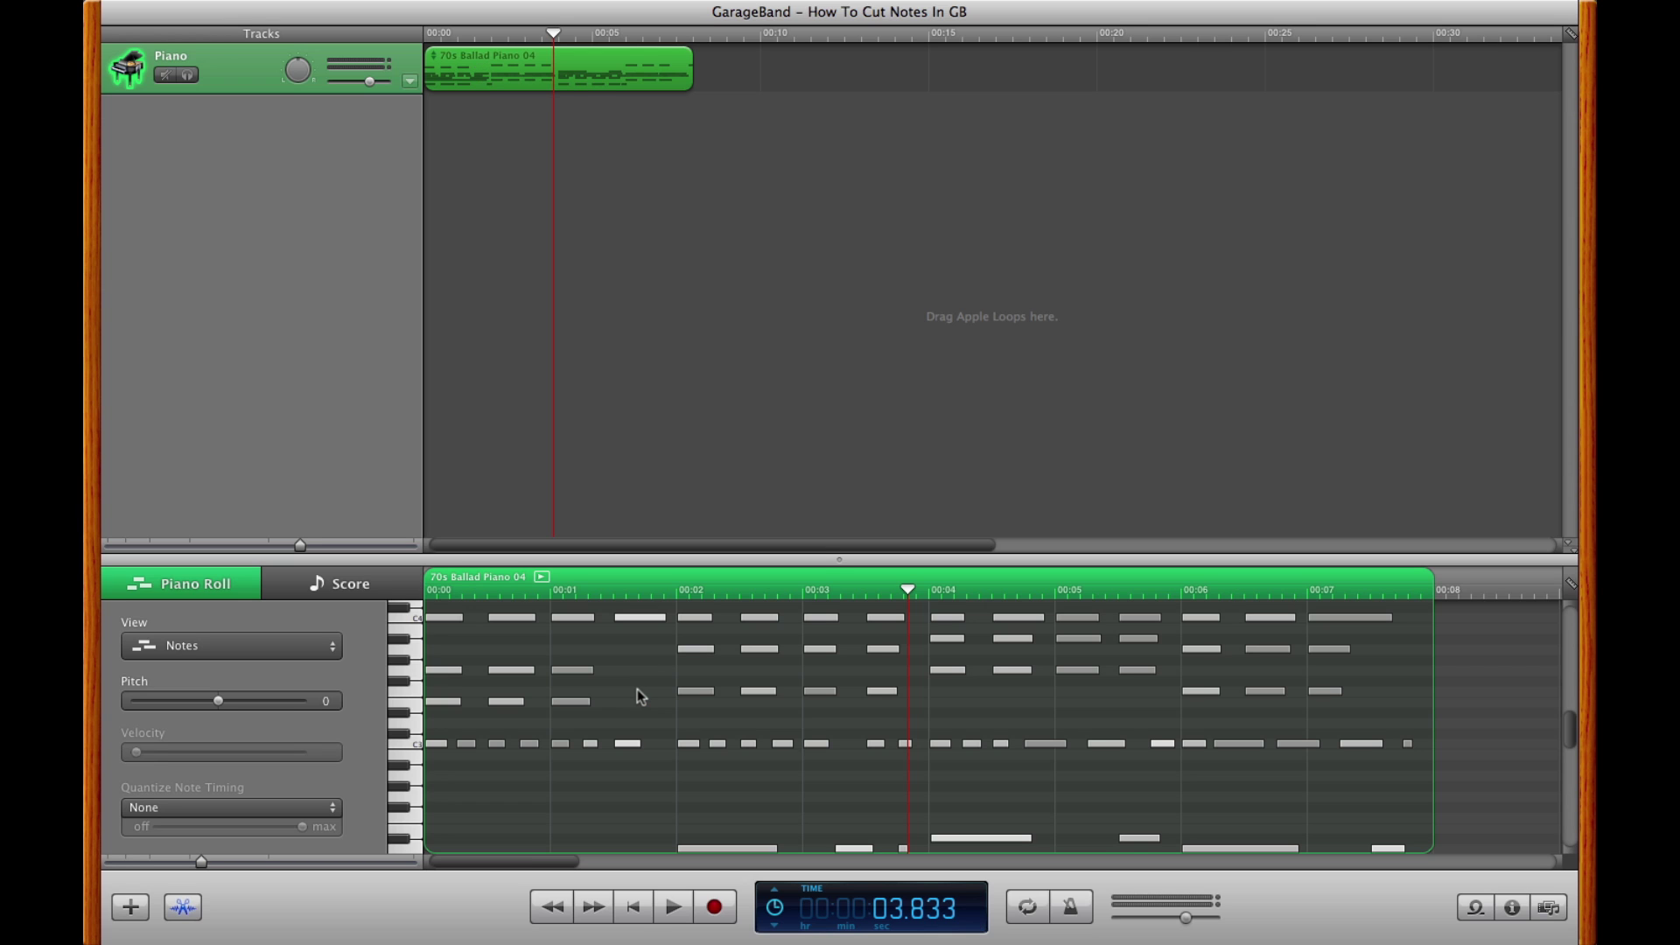
left_click(636, 910)
Play the edited loop past the two-second gap, then stop.
key("space")
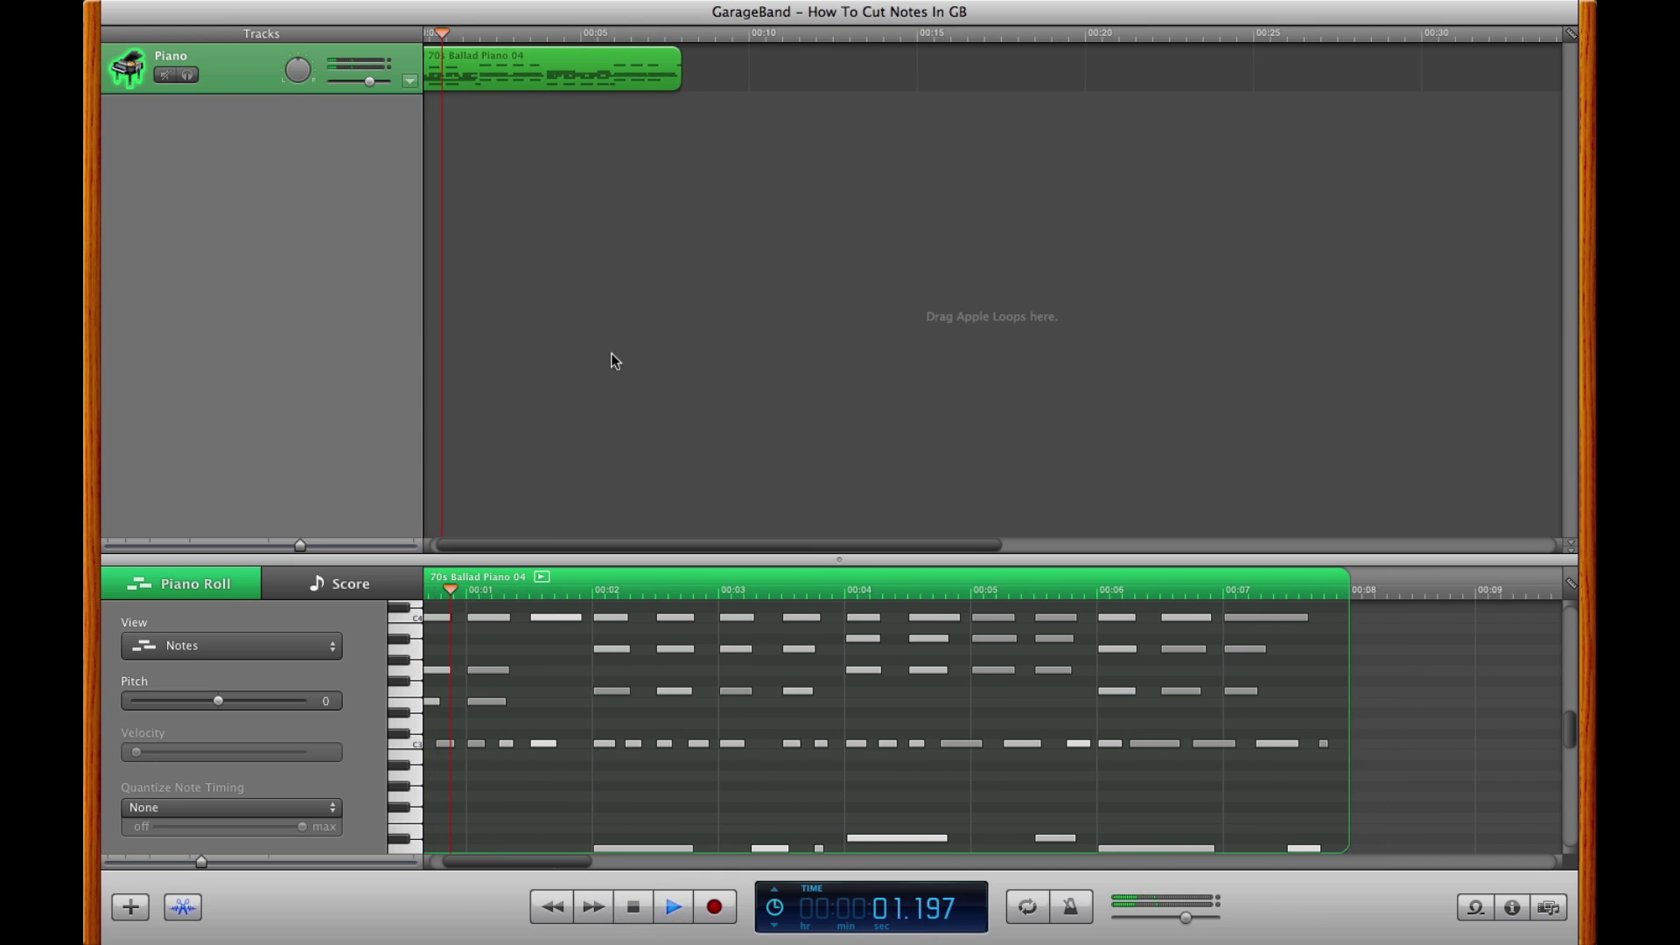
key("space")
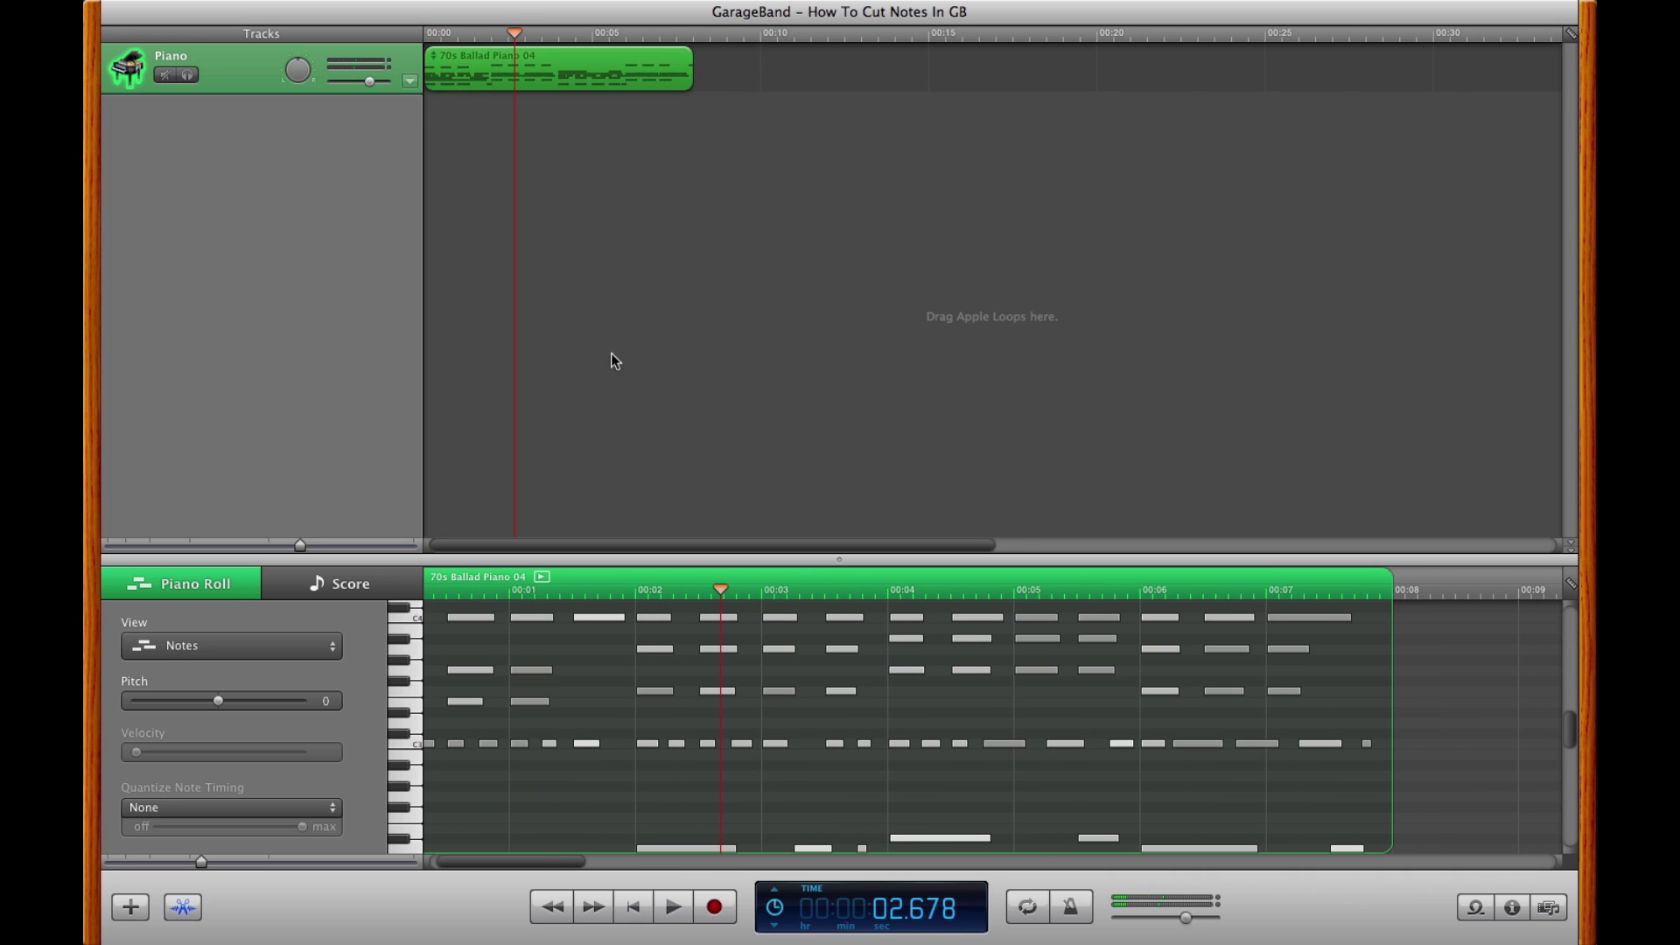